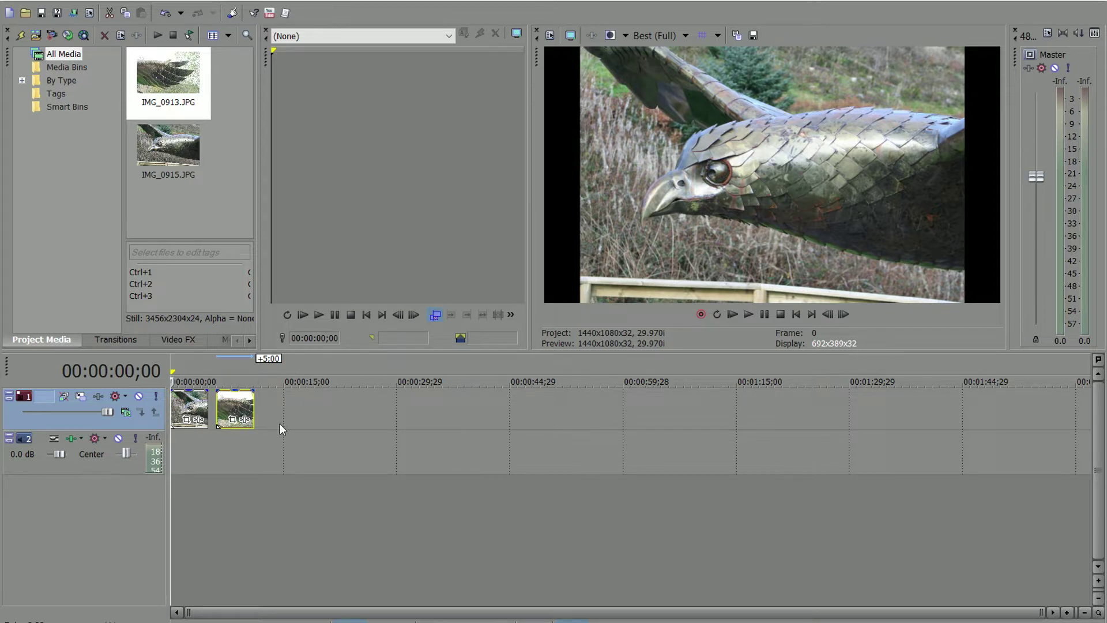
# Scroll the timeline to view IMG_0915.JPG and IMG_0913.JPG placed on video track 1
pyautogui.scroll(8, 279, 423)
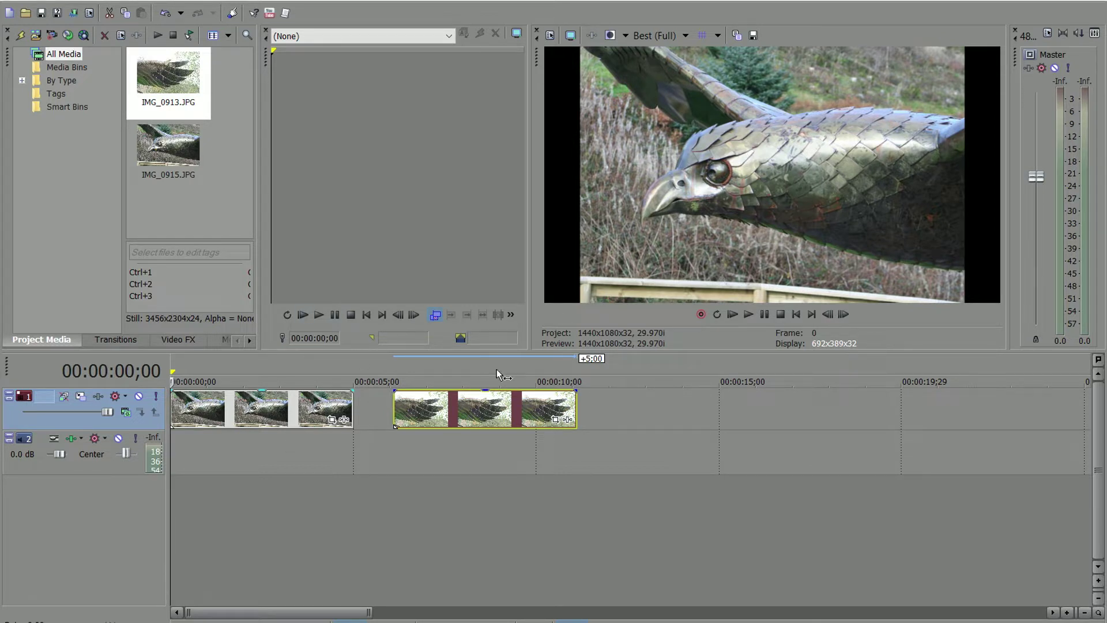
# Snap the wing clip against the end of the bird-head clip, then return to the timeline start
pyautogui.click(460, 362)
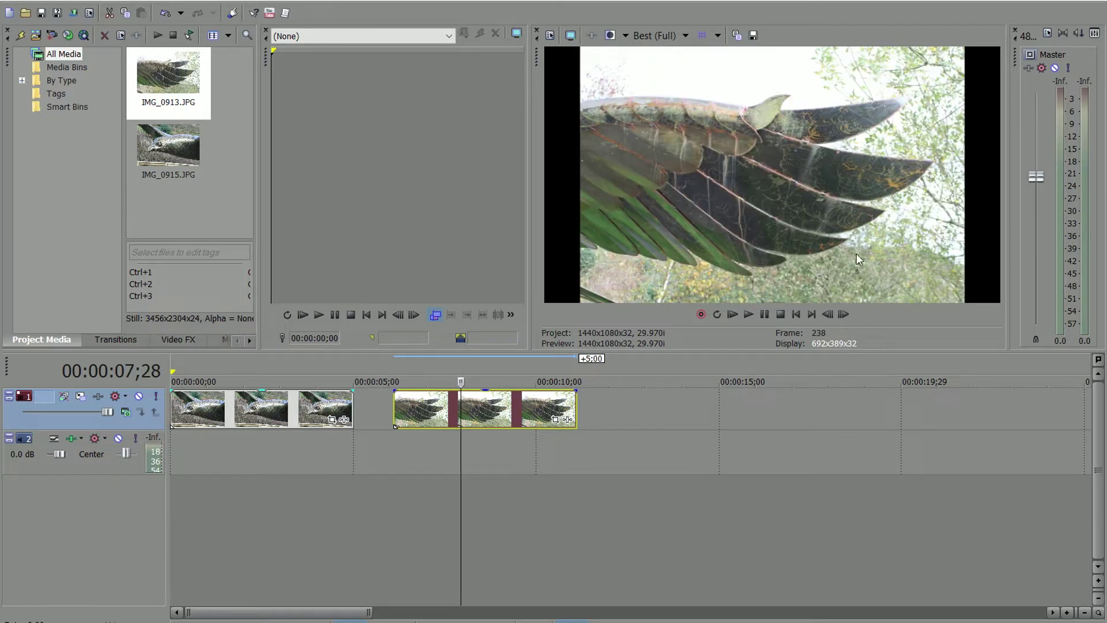
pyautogui.moveTo(496, 417); pyautogui.dragTo(455, 413)
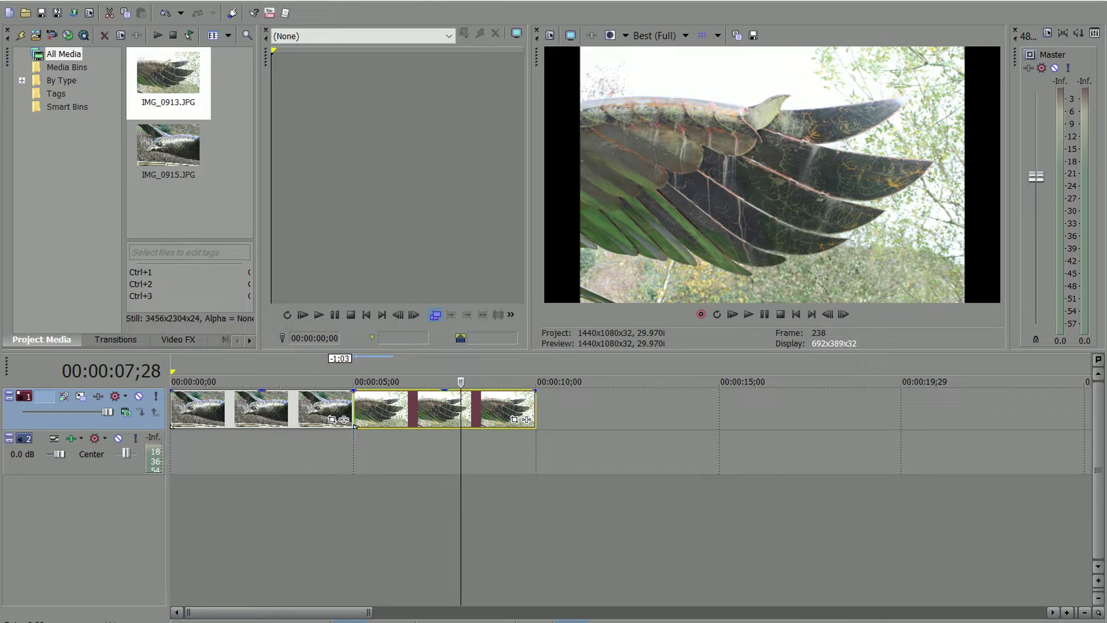
pyautogui.hotkey('ctrl', 'Home')
# Play back the joined clips, stop, and bring up the bird-head clip's Pan/Crop settings
pyautogui.press('space')
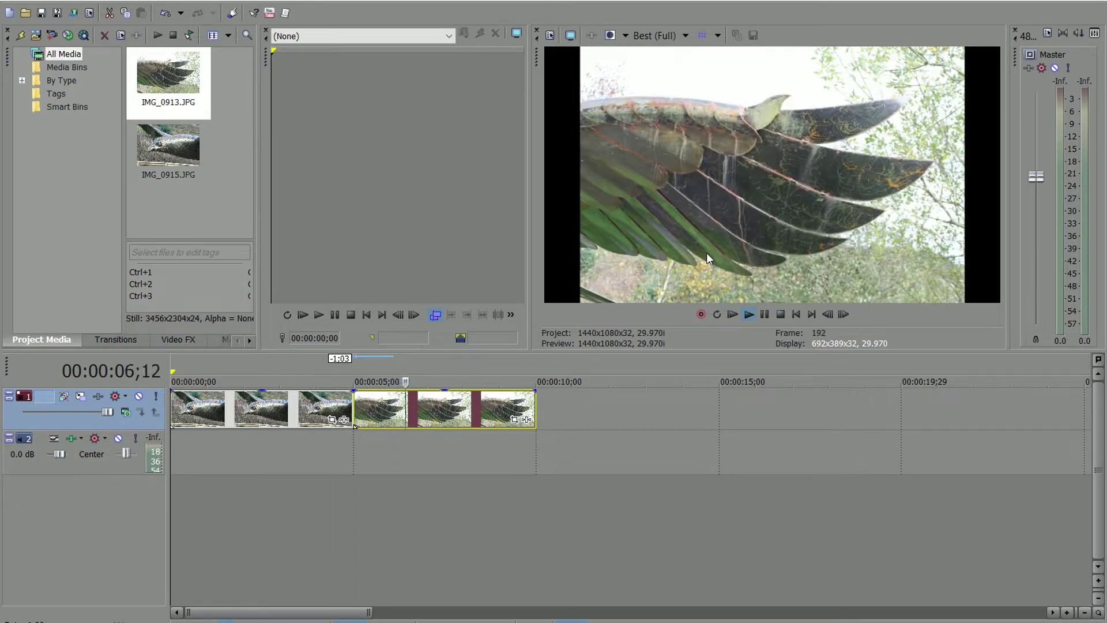
pyautogui.press('space')
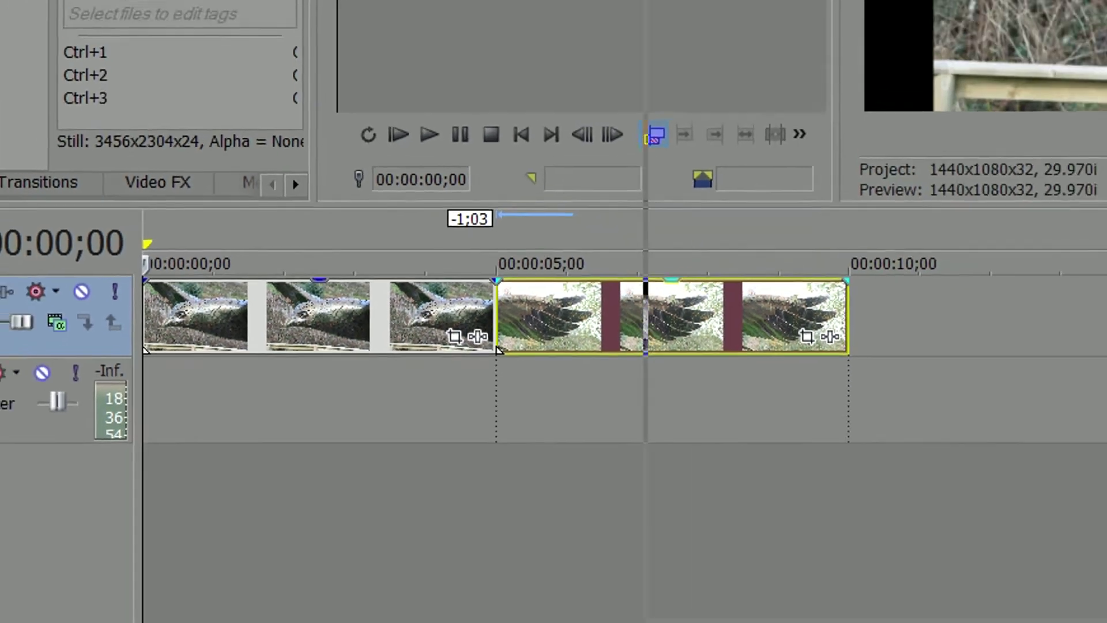
pyautogui.click(553, 269)
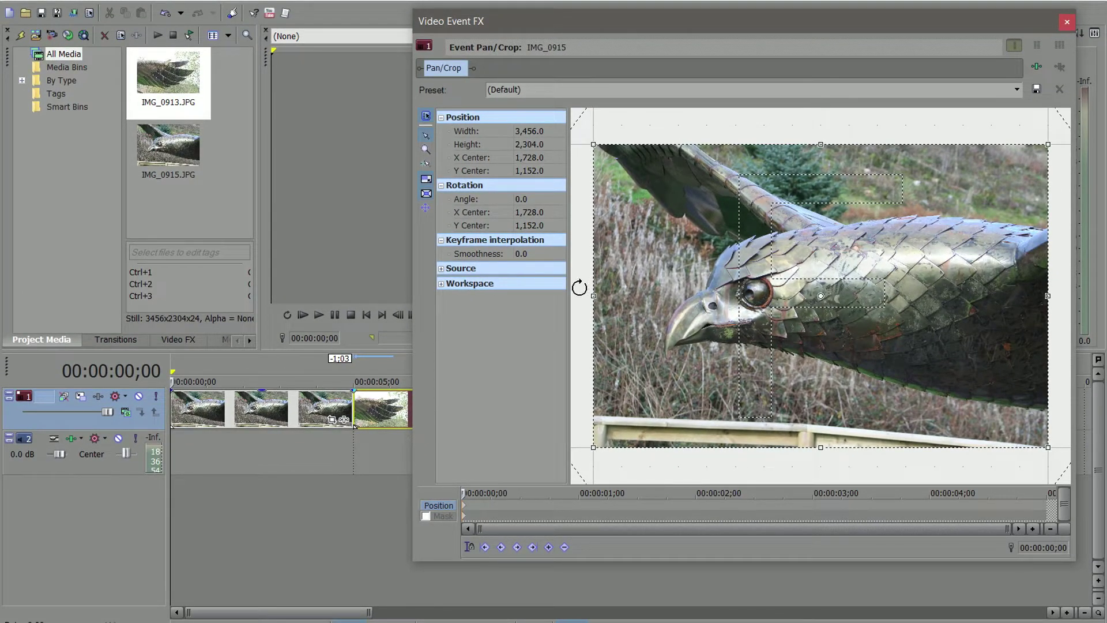
# Apply the 16:9 Widescreen TV preset to IMG_0915's pan/crop, framing 3,456 × 1,944
pyautogui.scroll(-5, 579, 287)
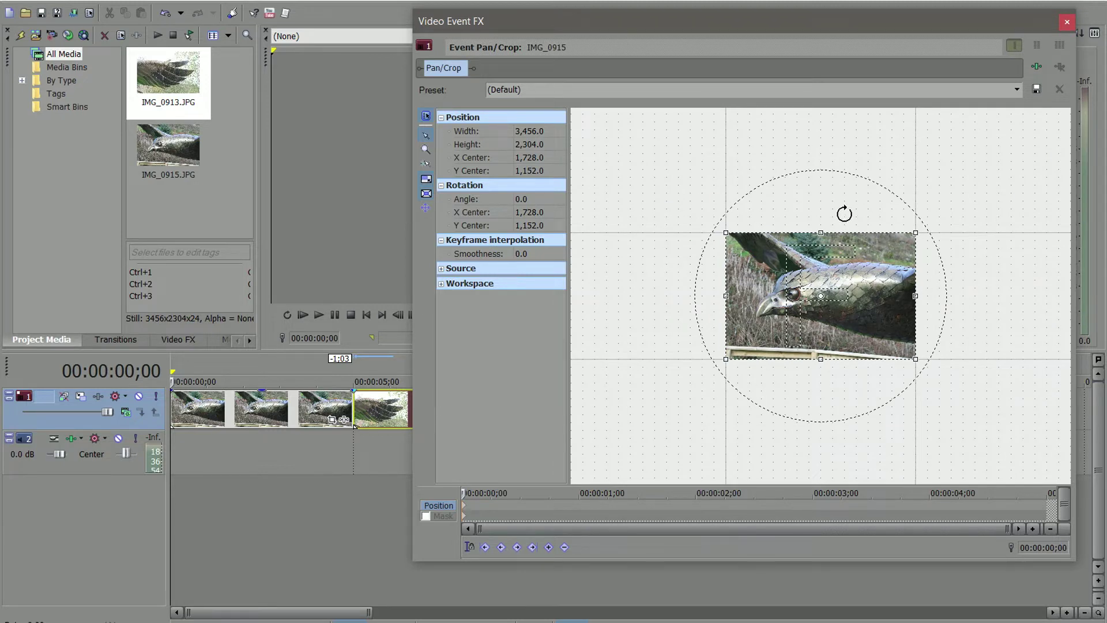
pyautogui.moveTo(577, 21); pyautogui.dragTo(526, 402)
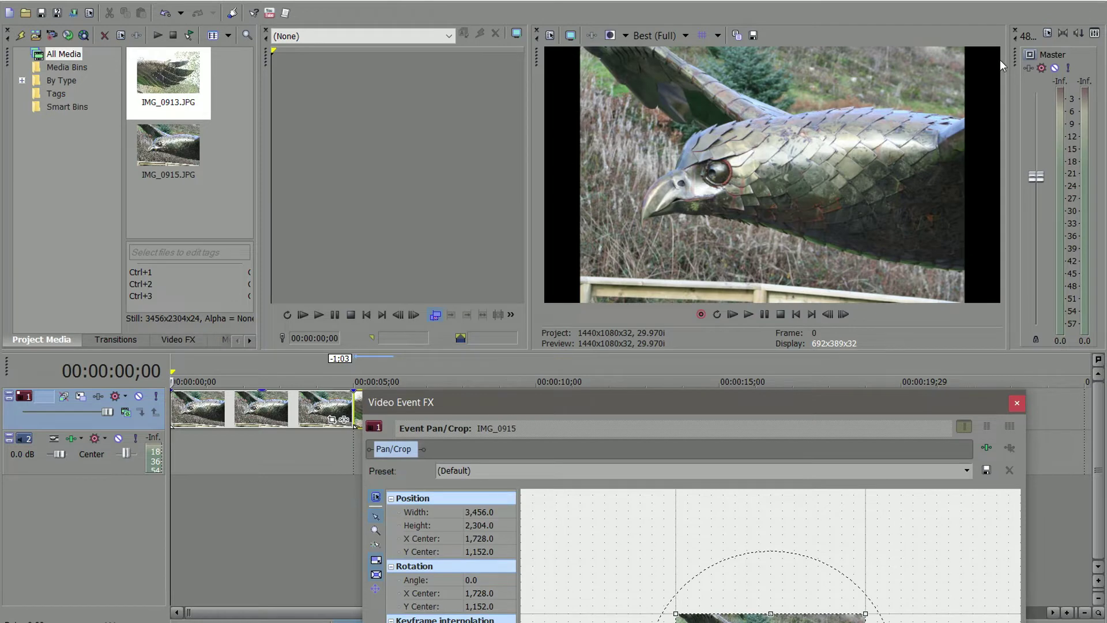
pyautogui.moveTo(846, 406); pyautogui.dragTo(865, 53)
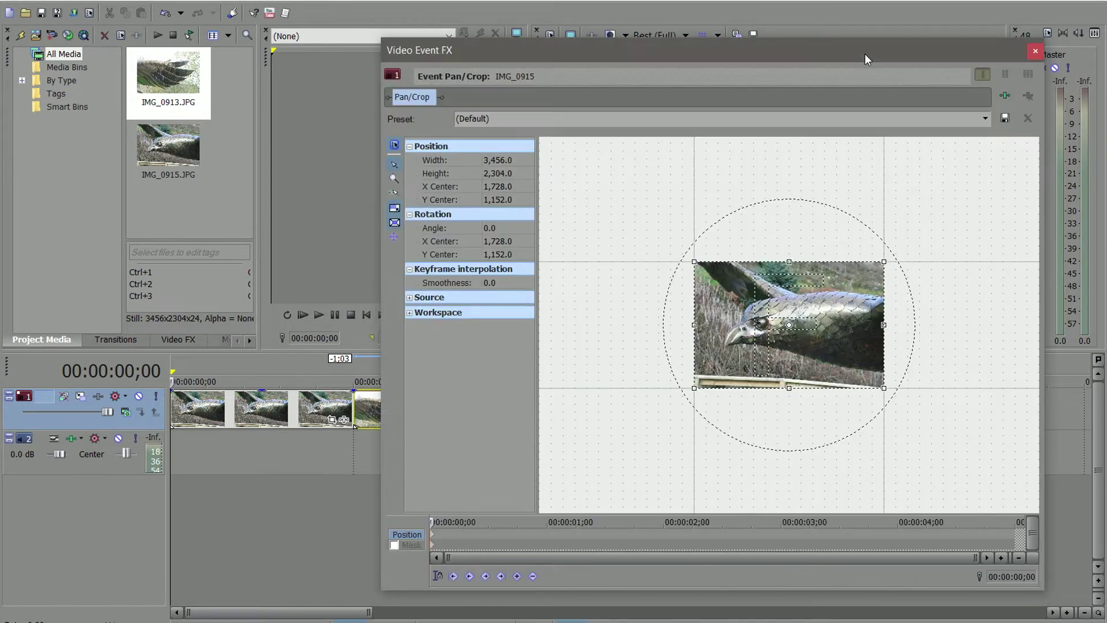
pyautogui.click(985, 119)
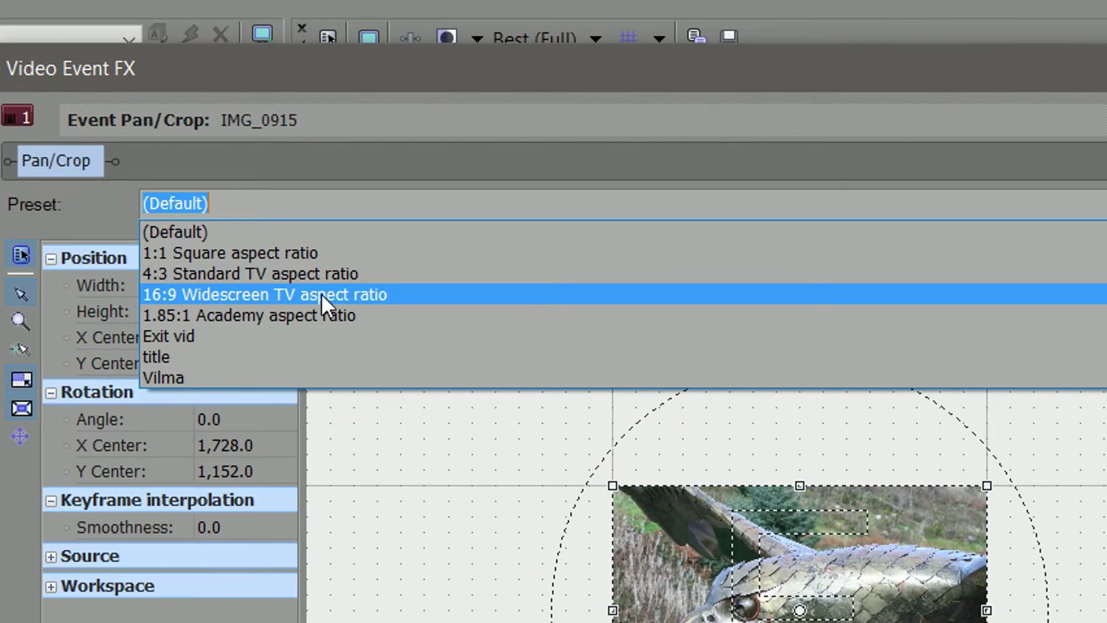
pyautogui.click(268, 295)
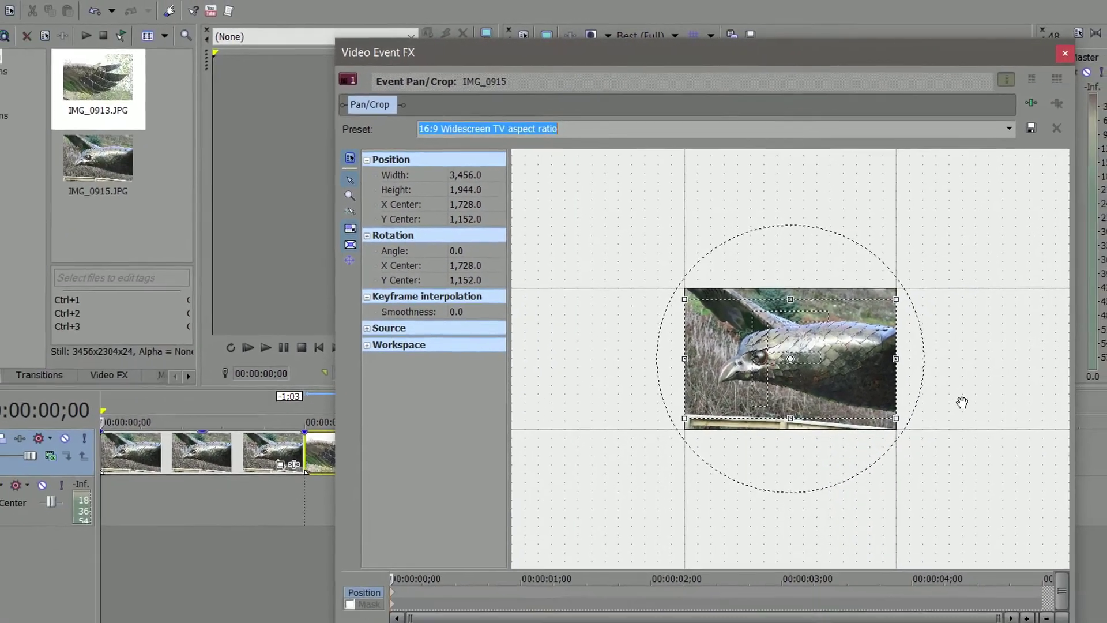
pyautogui.scroll(3, 982, 344)
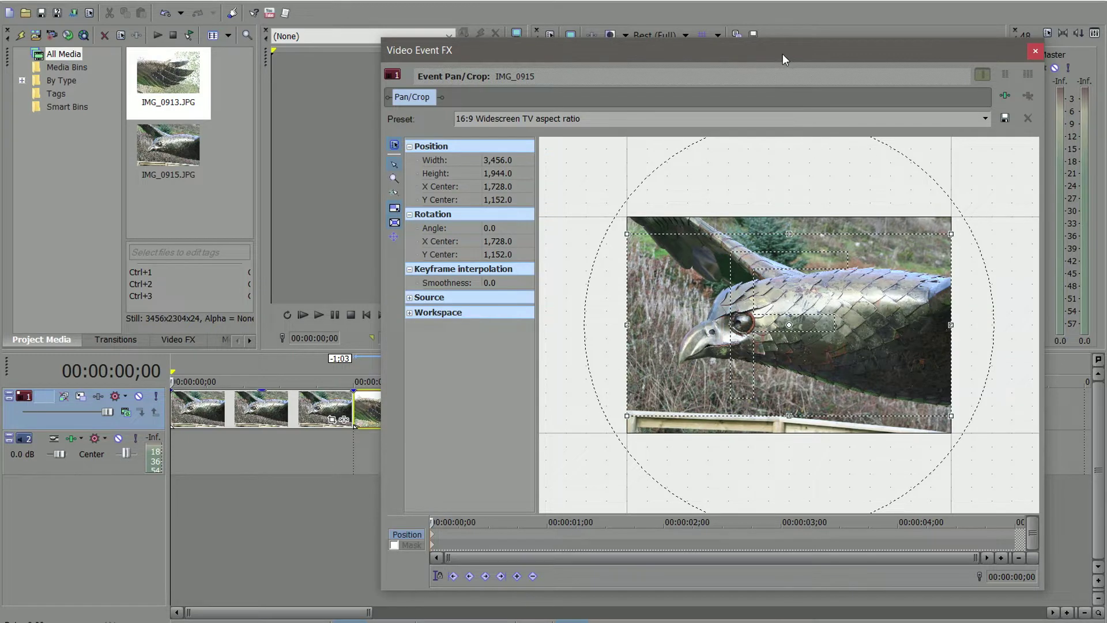
pyautogui.moveTo(784, 57); pyautogui.dragTo(765, 418)
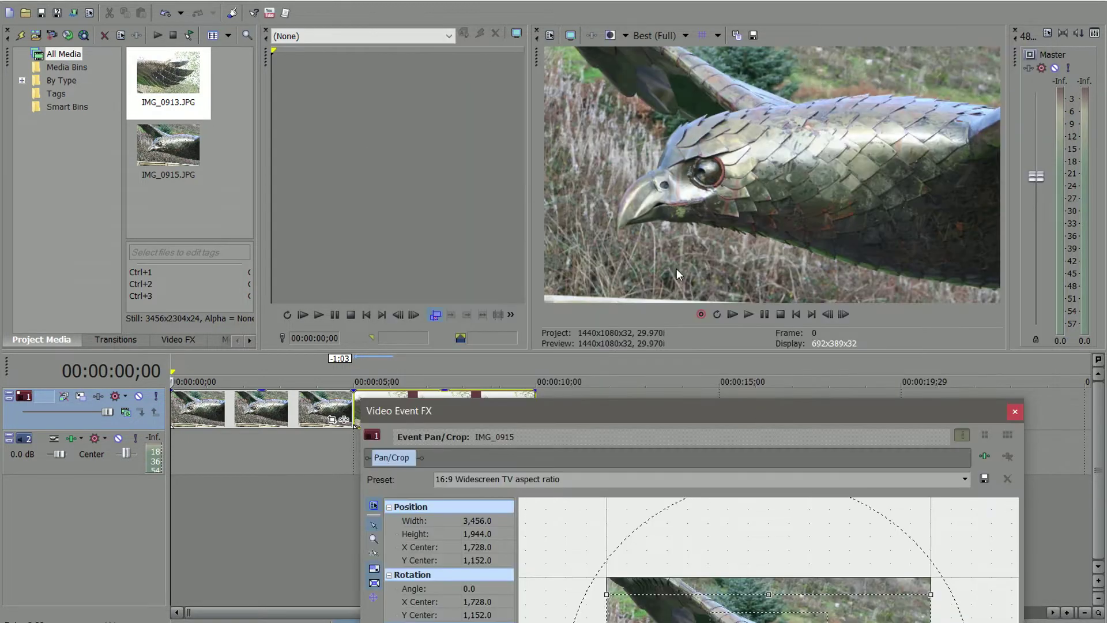
pyautogui.moveTo(745, 414); pyautogui.dragTo(742, 55)
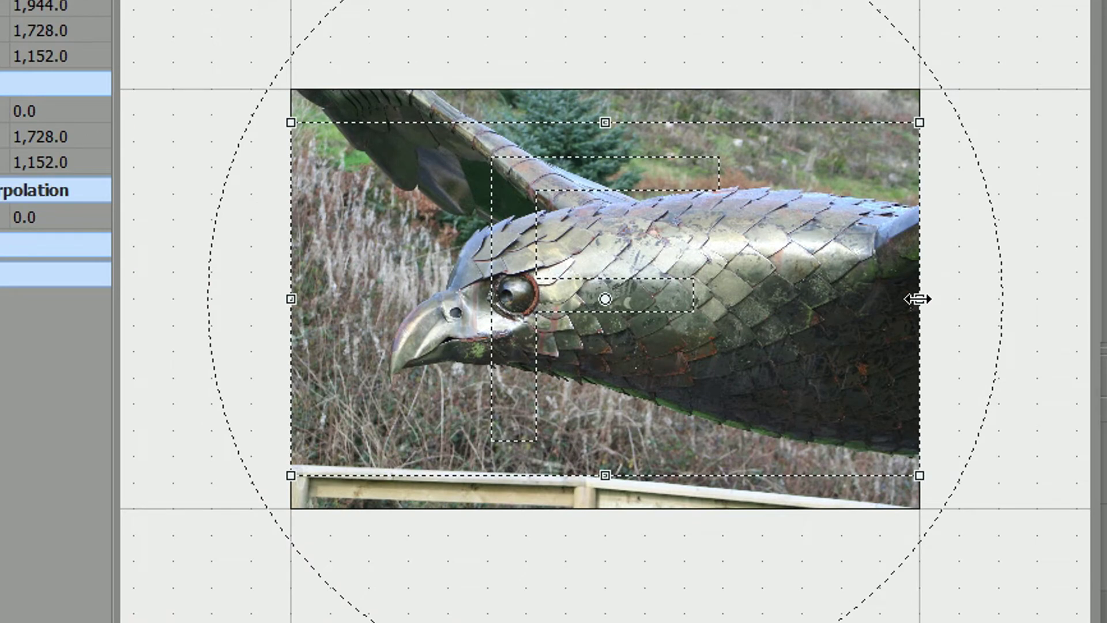
# Shrink the starting crop frame to 2,501.1 × 1,406.9 centred on the eagle's head
pyautogui.moveTo(917, 299); pyautogui.dragTo(831, 314)
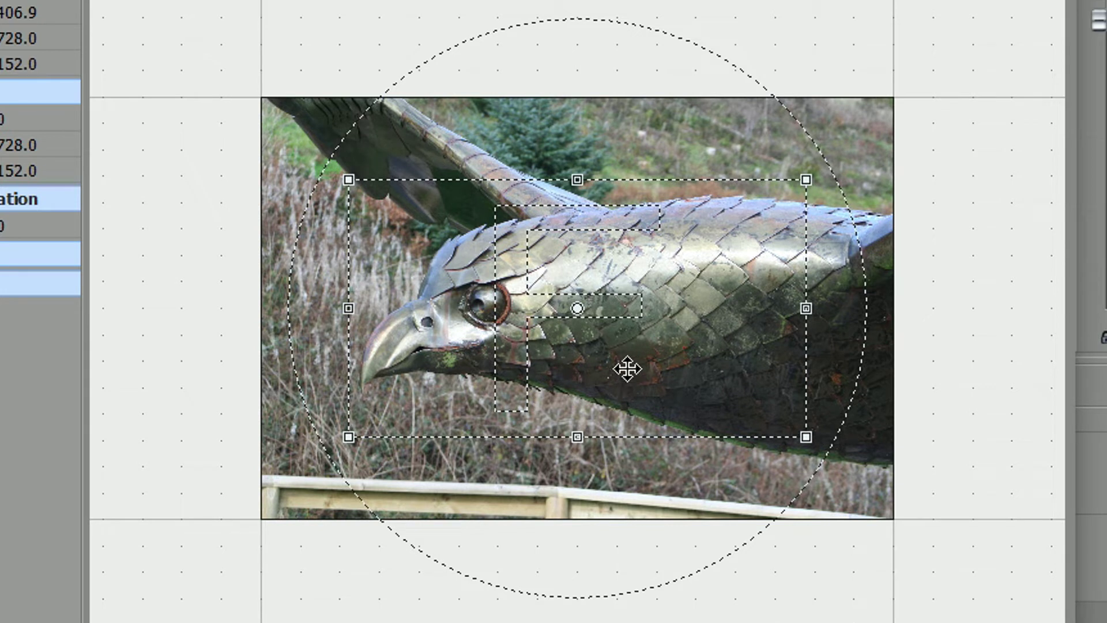
pyautogui.moveTo(627, 368); pyautogui.dragTo(545, 293)
pyautogui.moveTo(748, 317); pyautogui.dragTo(747, 314)
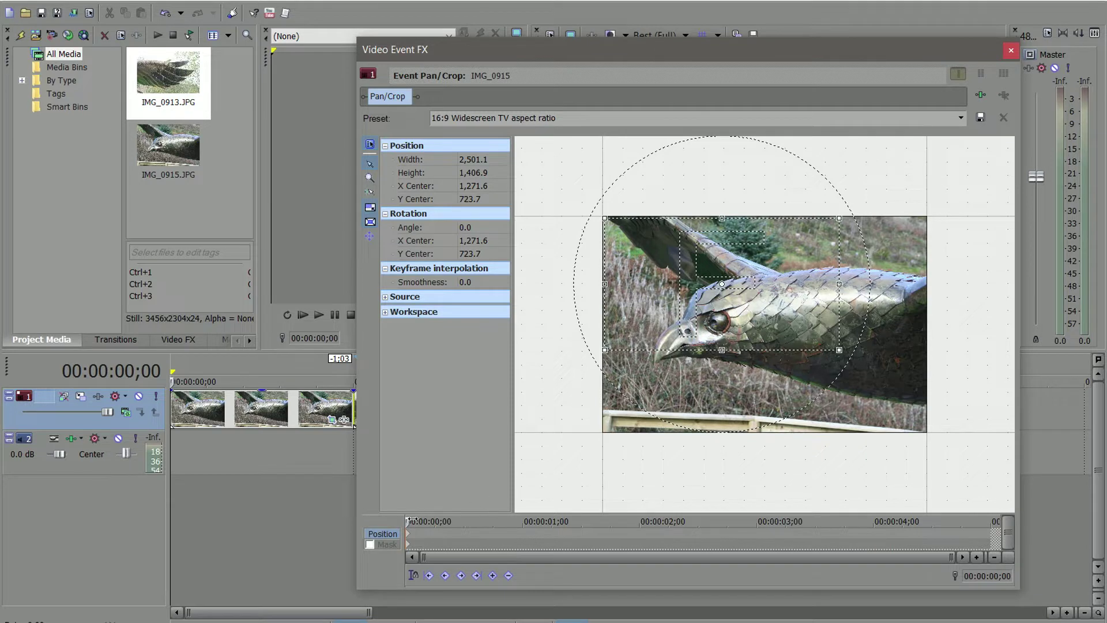
# At the clip's end, pan the crop frame down and right to add the end keyframe
pyautogui.moveTo(408, 521); pyautogui.dragTo(513, 521)
pyautogui.moveTo(599, 521); pyautogui.dragTo(775, 522)
pyautogui.moveTo(901, 522); pyautogui.dragTo(975, 523)
pyautogui.moveTo(747, 312); pyautogui.dragTo(790, 371)
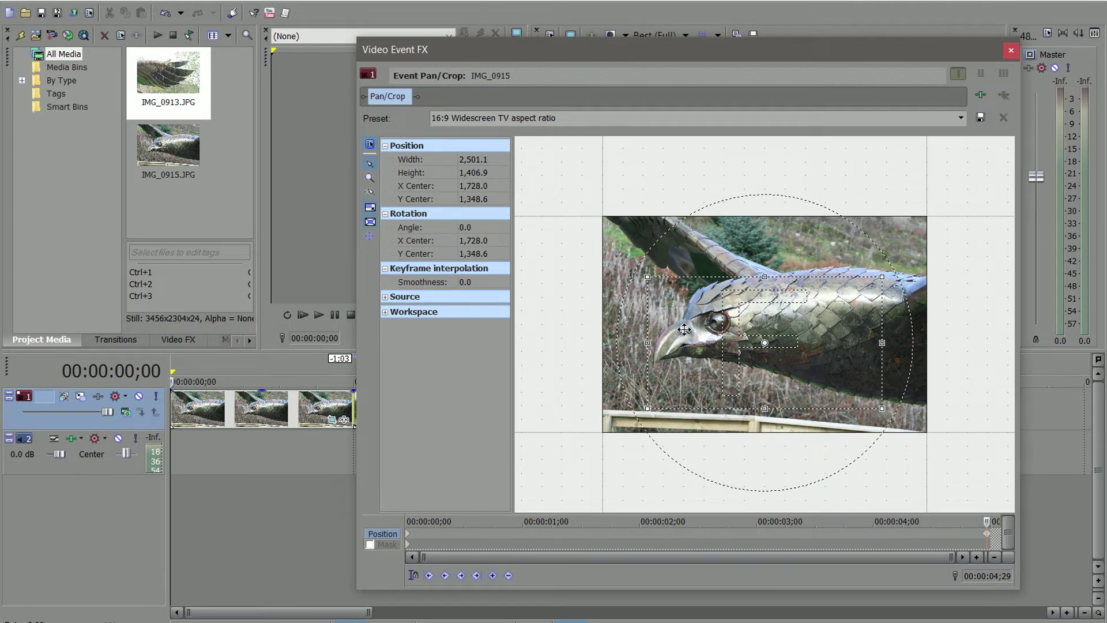
pyautogui.click(1012, 52)
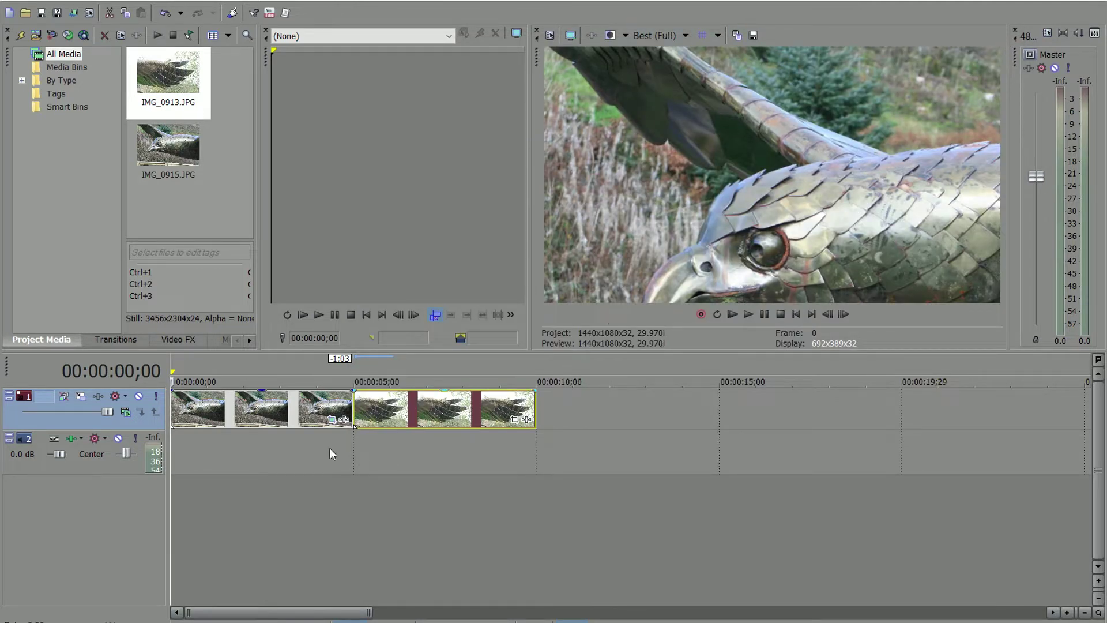
# Play the project to review the bird-head clip's animated zoom and pan
pyautogui.press('space')
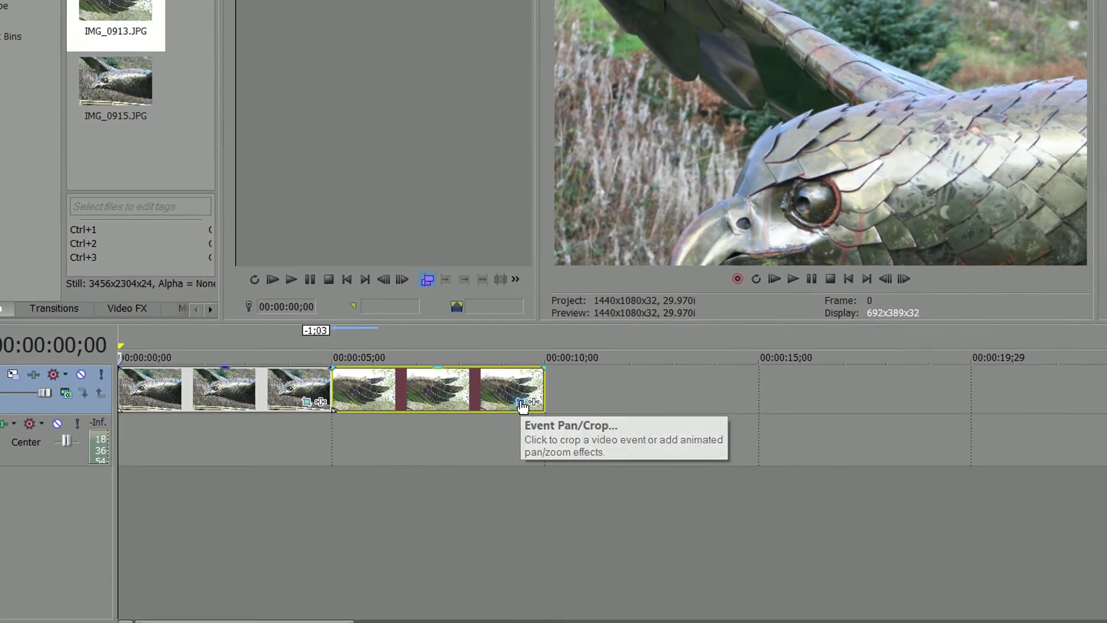
# Apply the 16:9 Widescreen TV preset to IMG_0913 and zoom the starting frame onto the wing feathers
pyautogui.click(526, 382)
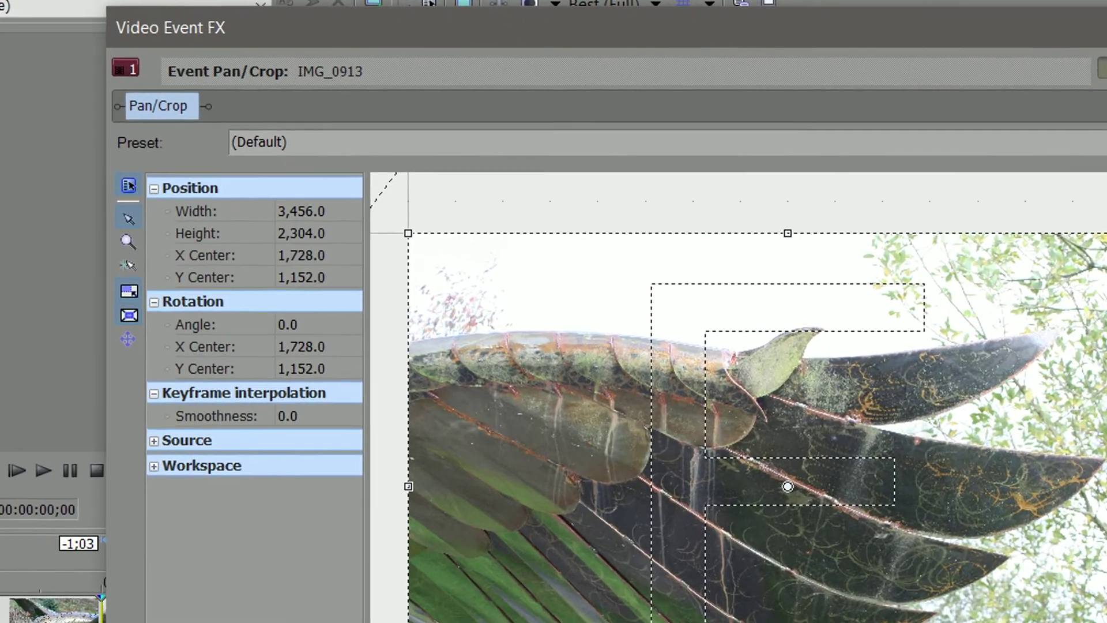
pyautogui.click(1025, 128)
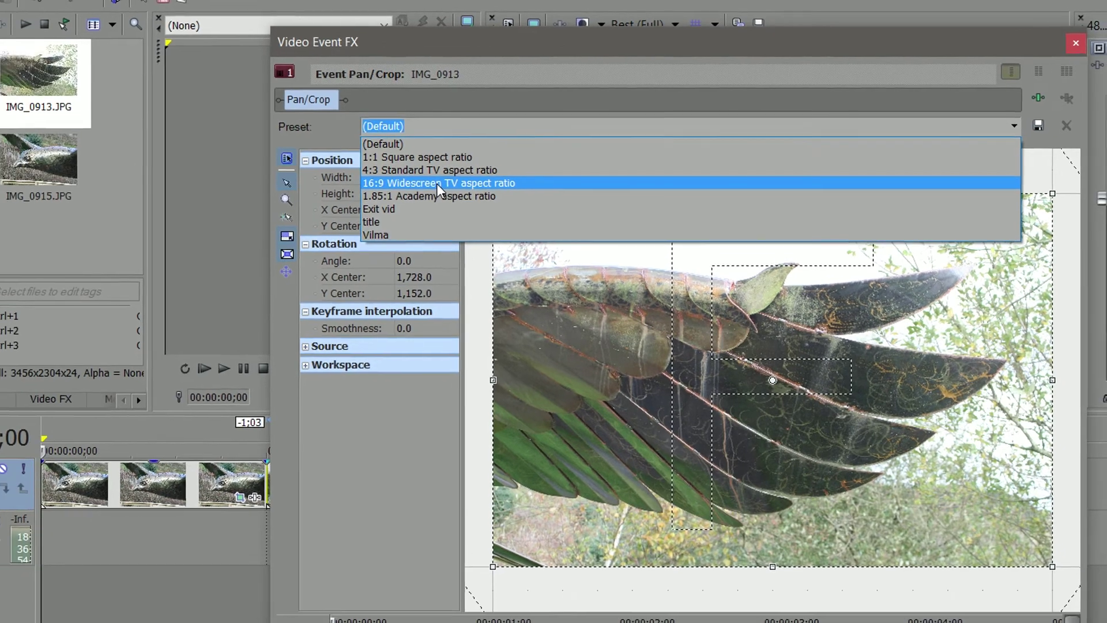
pyautogui.click(438, 184)
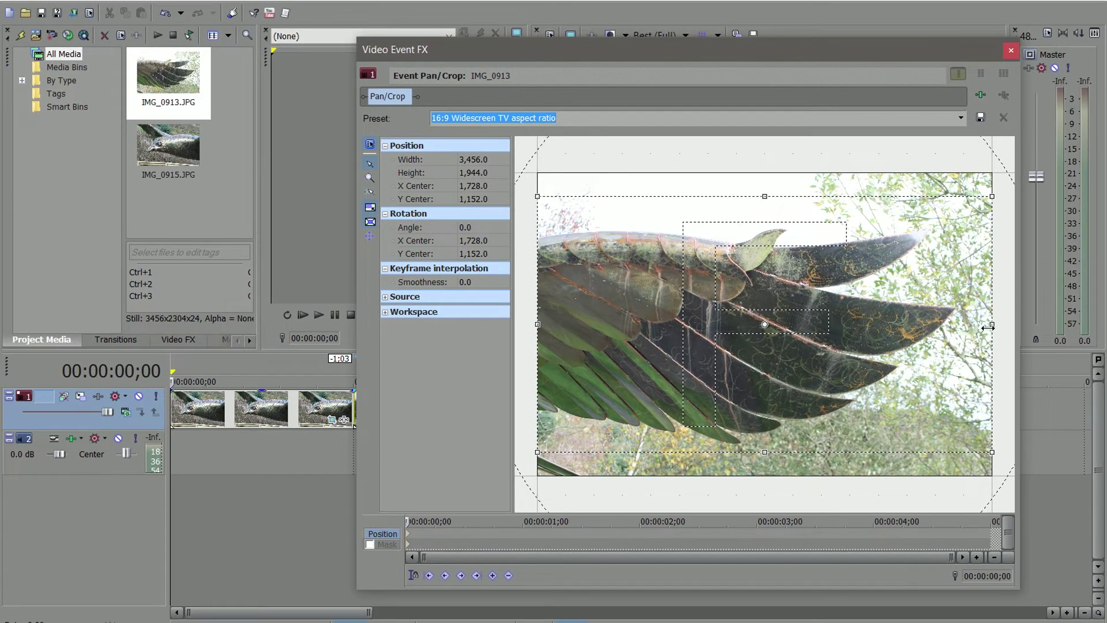
pyautogui.moveTo(992, 324); pyautogui.dragTo(870, 337)
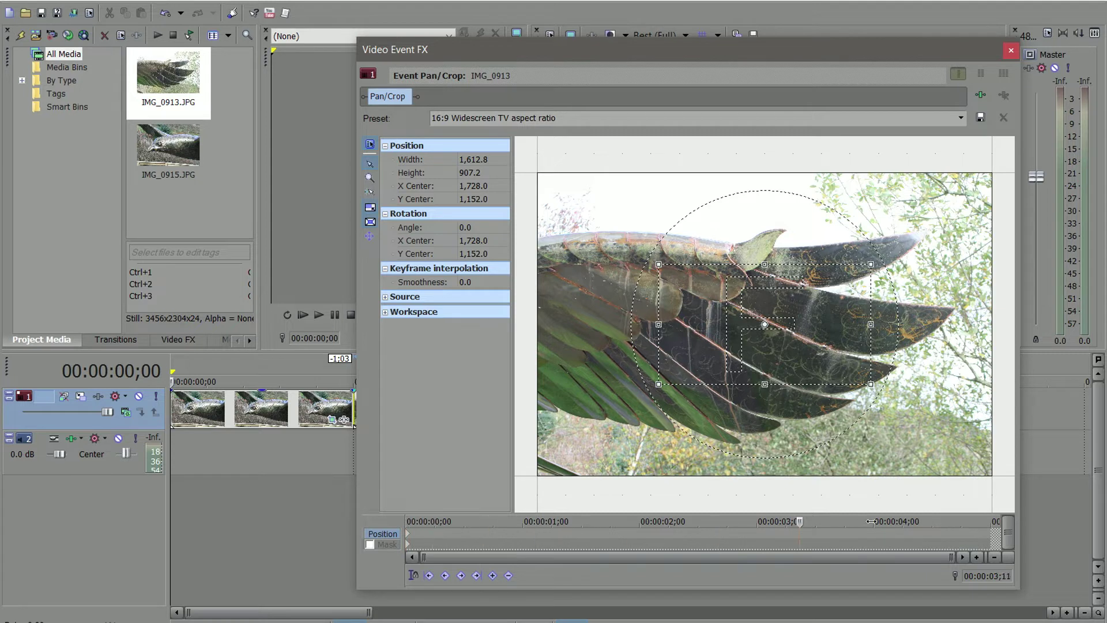
# Reapply the full 16:9 Widescreen framing (3,456 × 1,944) for the end keyframe and close Pan/Crop
pyautogui.click(961, 119)
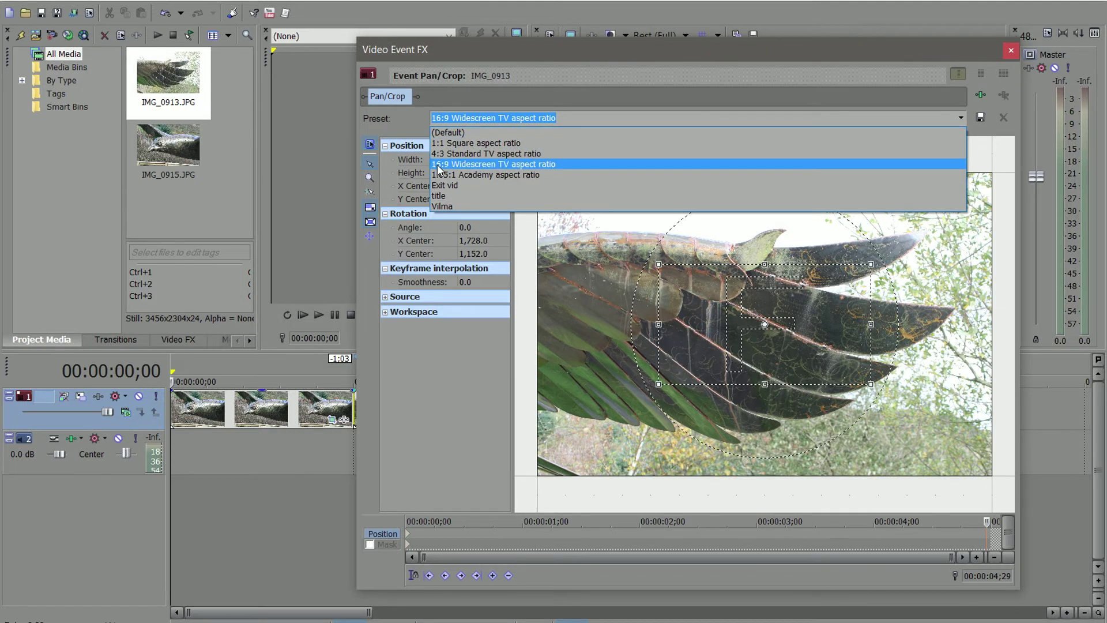
pyautogui.click(464, 165)
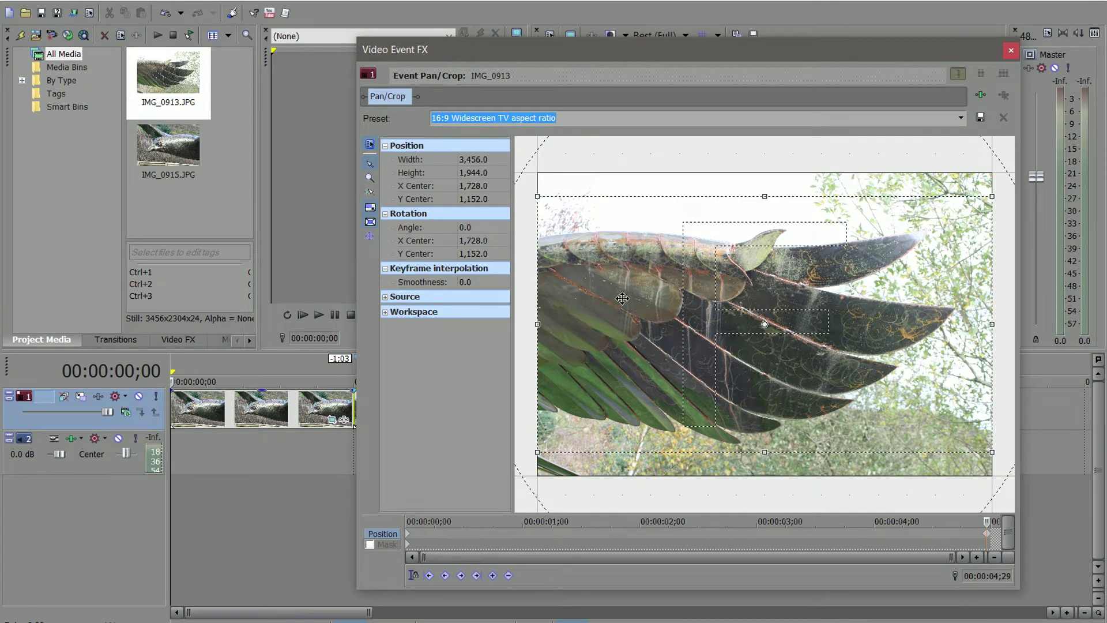
pyautogui.click(1011, 51)
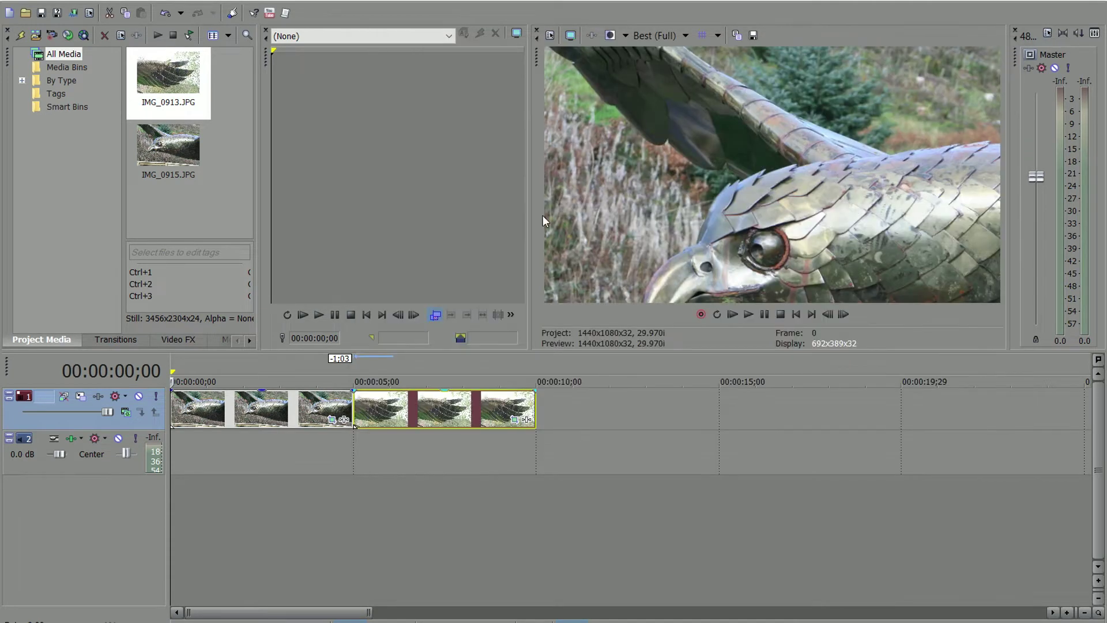
pyautogui.press('space')
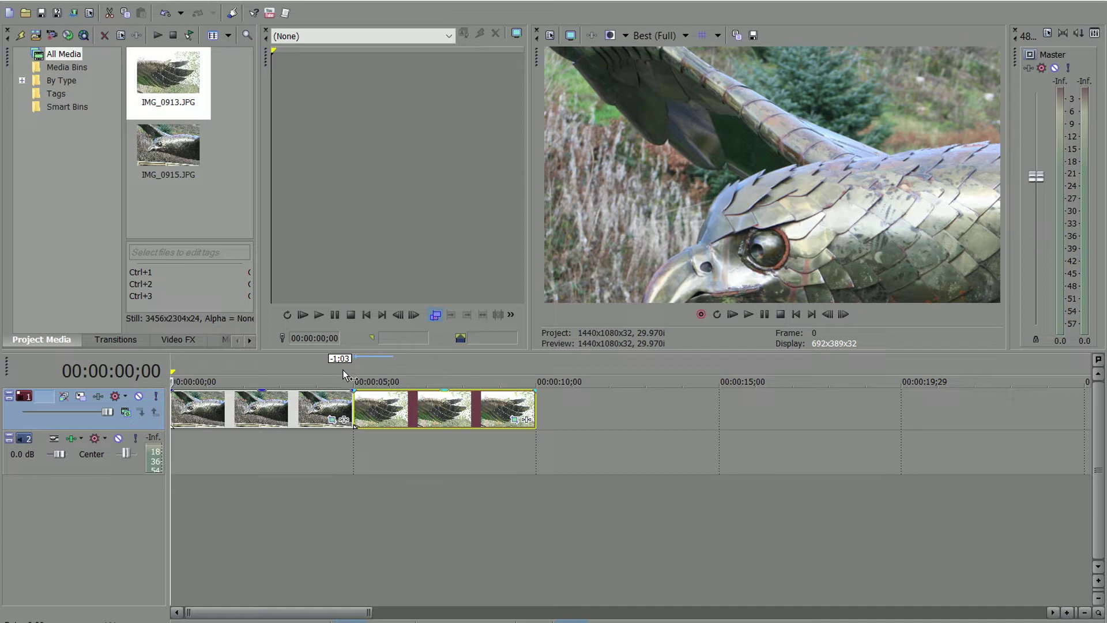
pyautogui.click(344, 370)
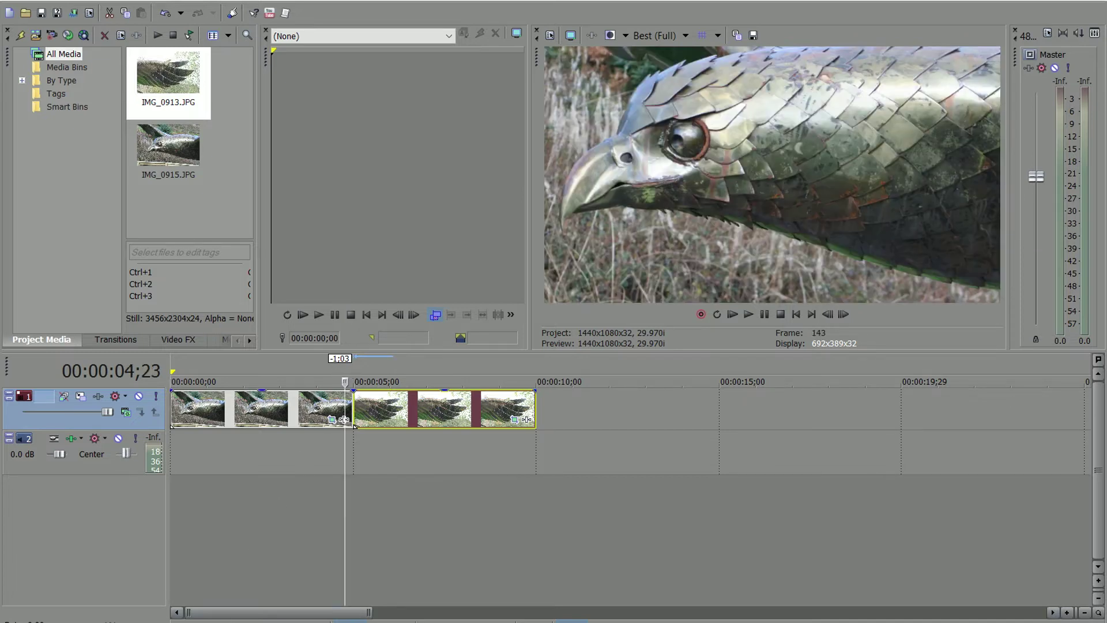
pyautogui.press('space')
pyautogui.press('Return')
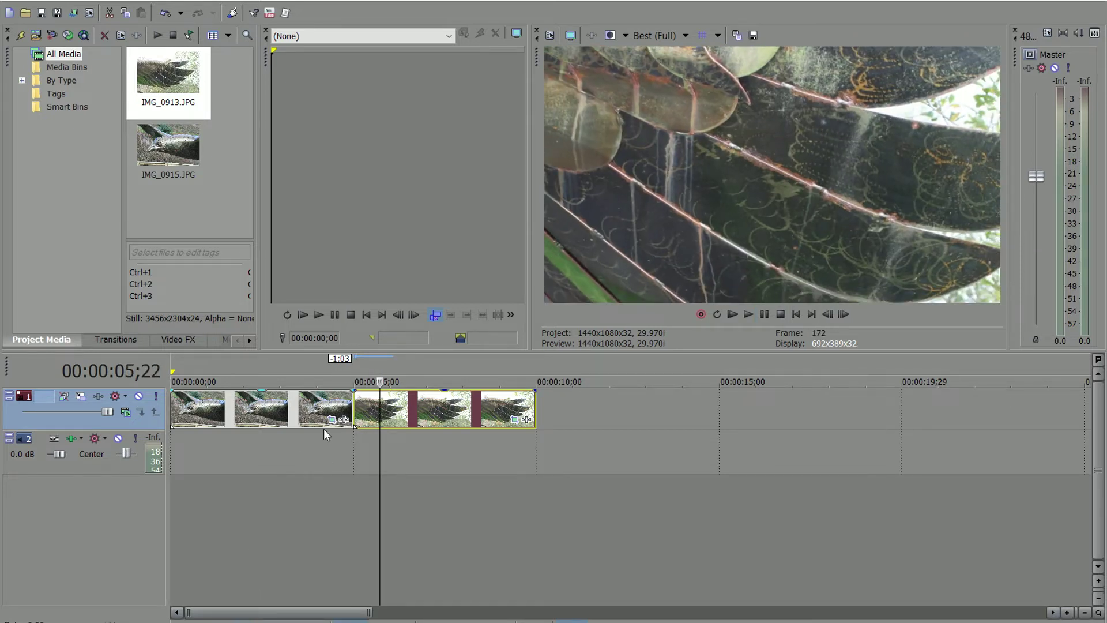
pyautogui.click(344, 371)
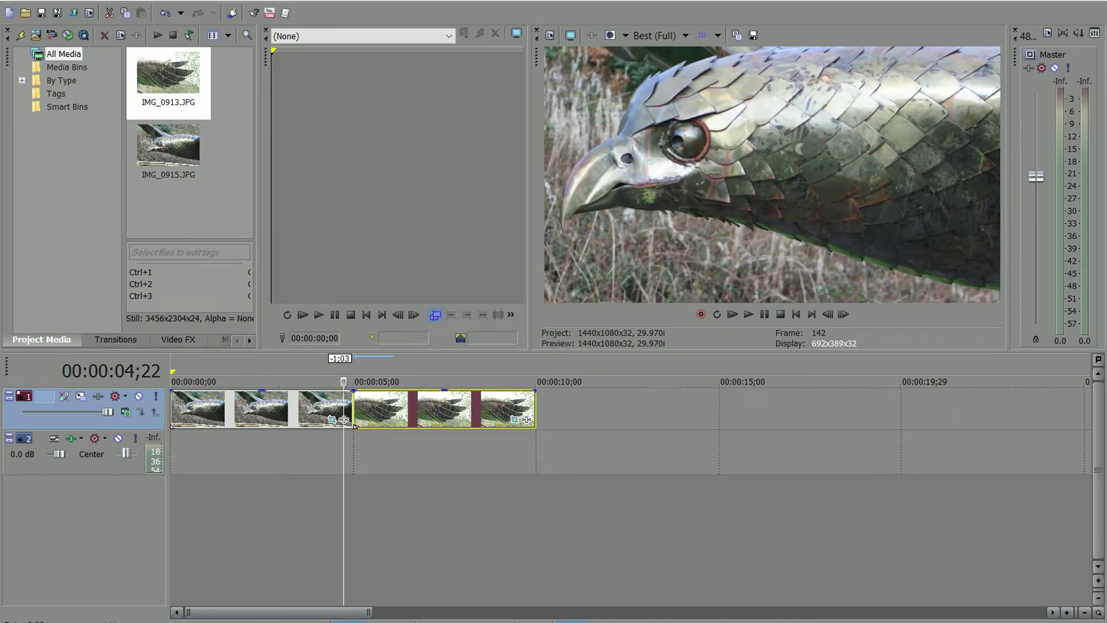
pyautogui.press('space')
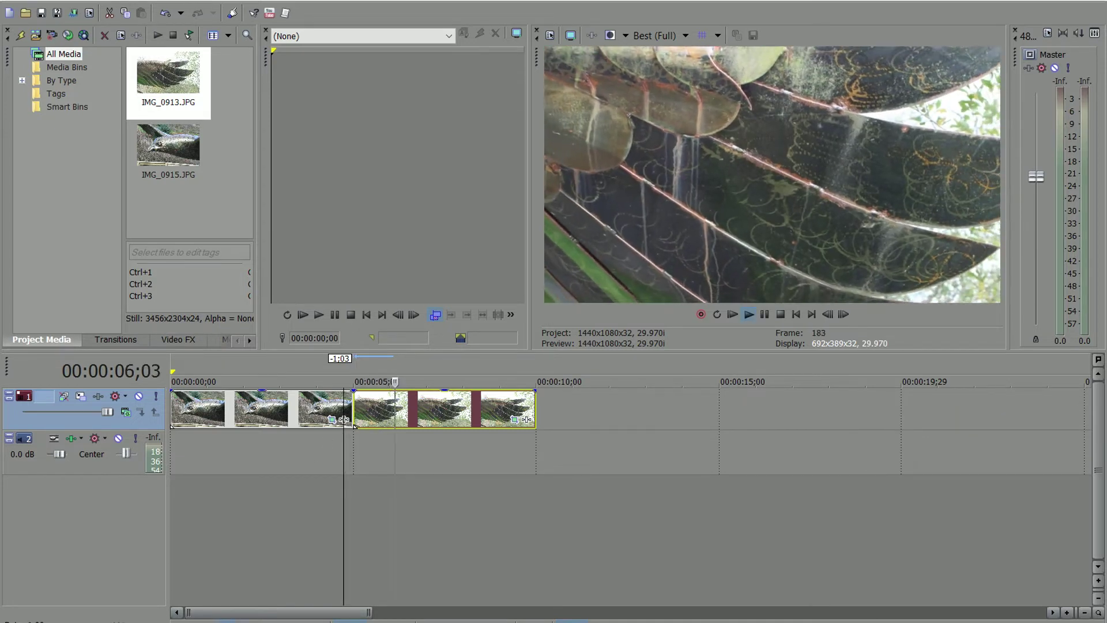
pyautogui.press('Return')
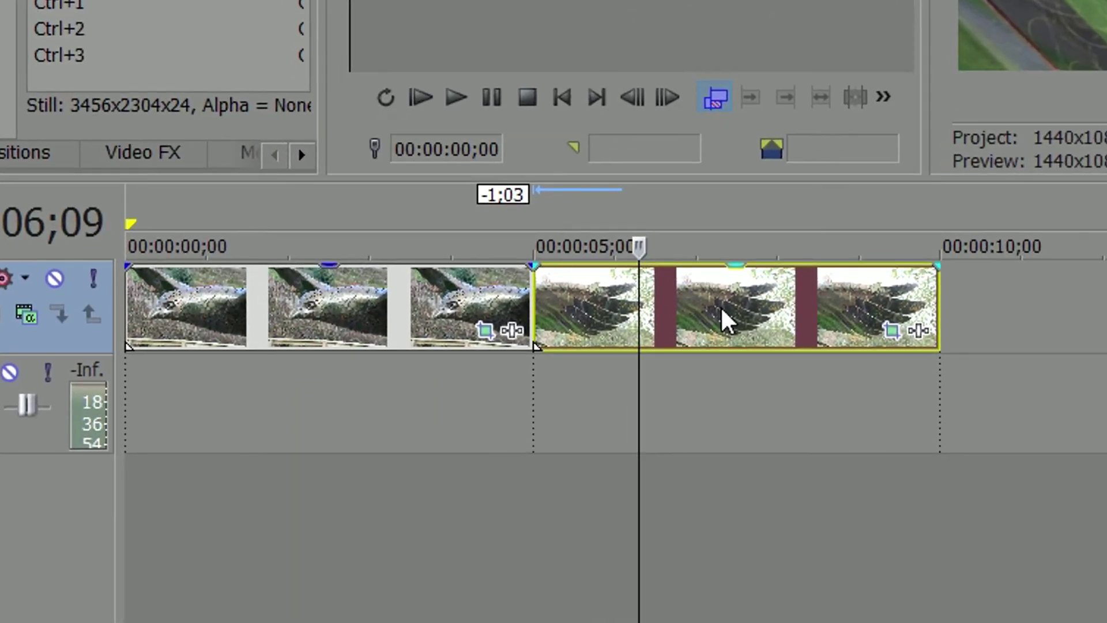
pyautogui.moveTo(724, 319); pyautogui.dragTo(711, 316)
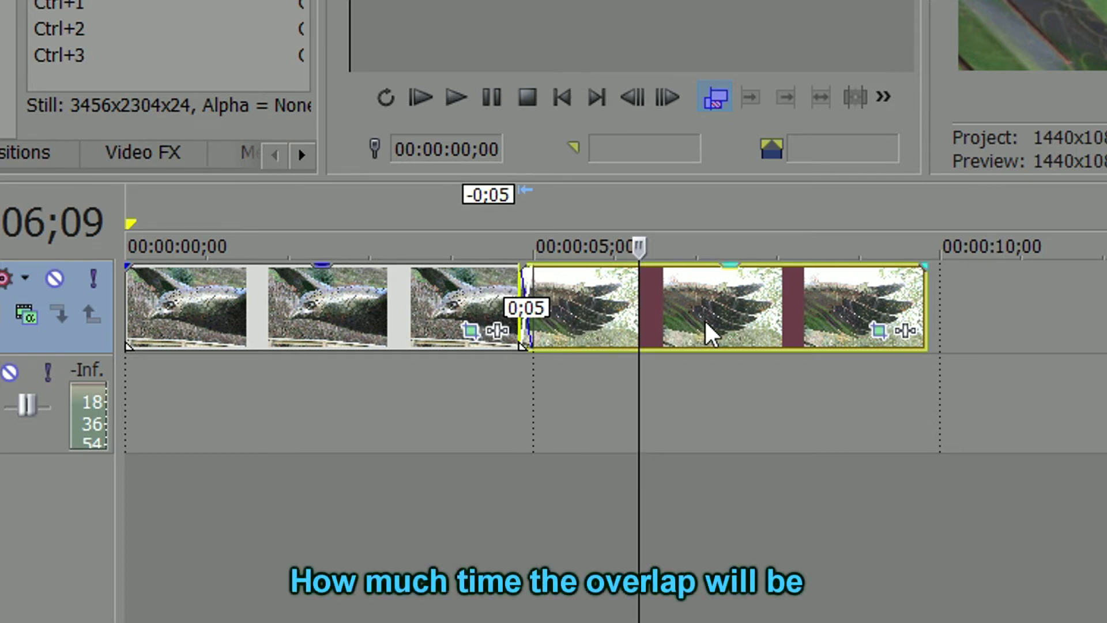
# Overlap the wing clip one second onto the bird-head clip and play from the start
pyautogui.moveTo(711, 332); pyautogui.dragTo(648, 336)
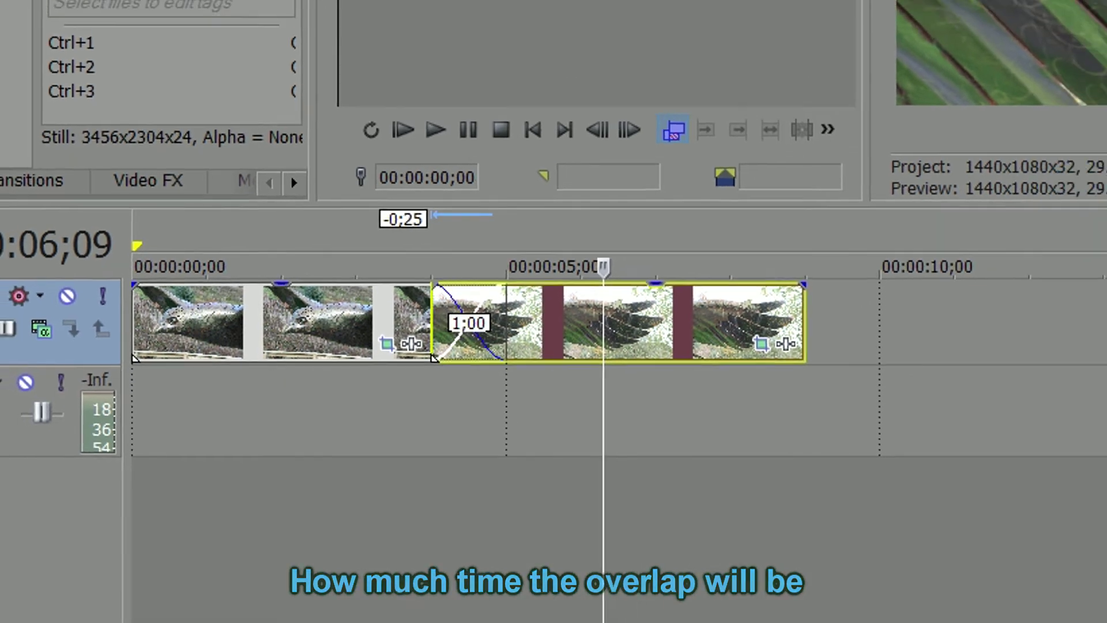
pyautogui.press('Home')
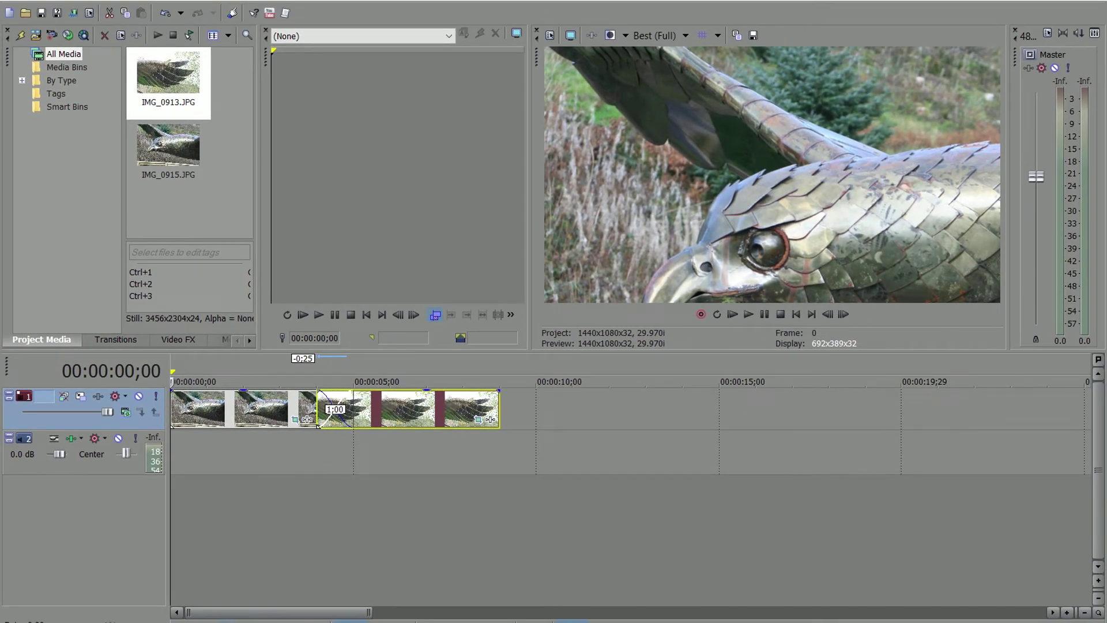
pyautogui.press('space')
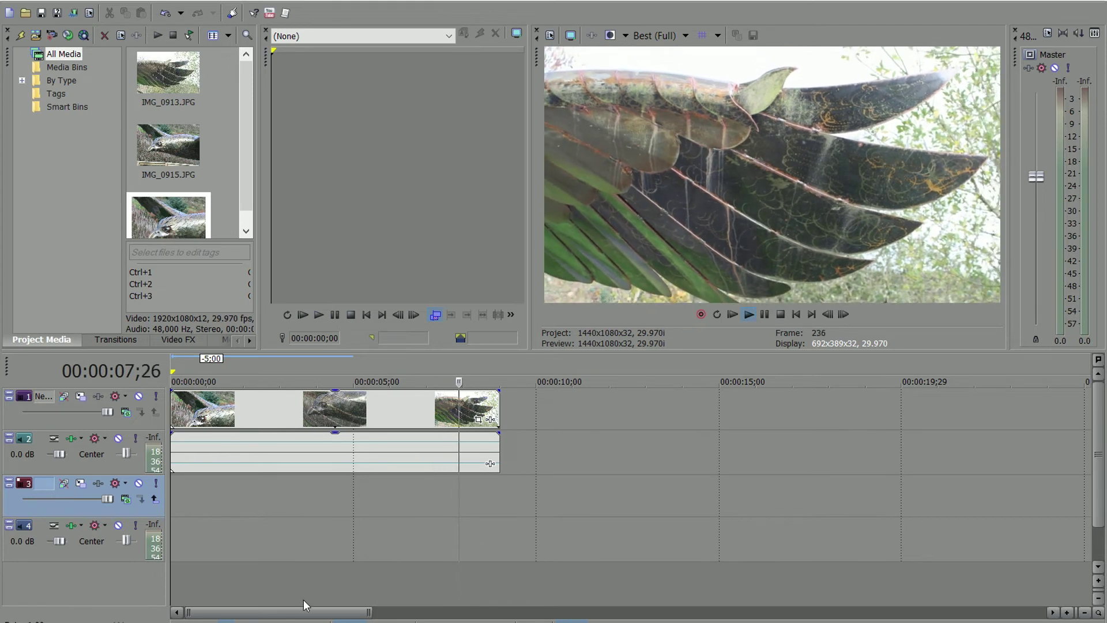
# Stop playback so the cursor returns to 00:00:00;00
pyautogui.press('space')
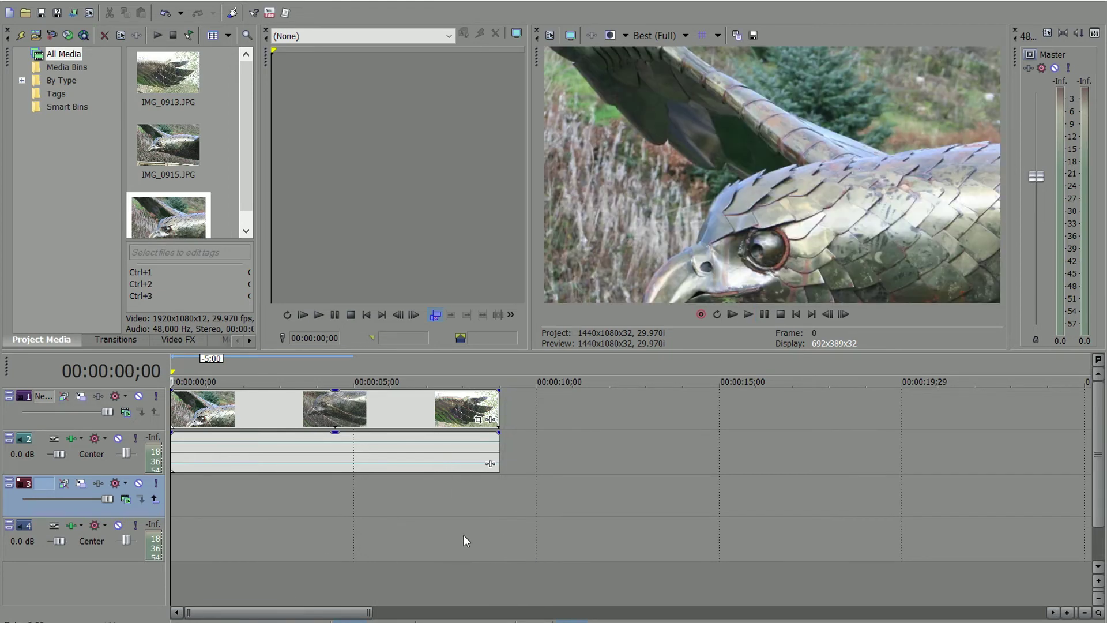